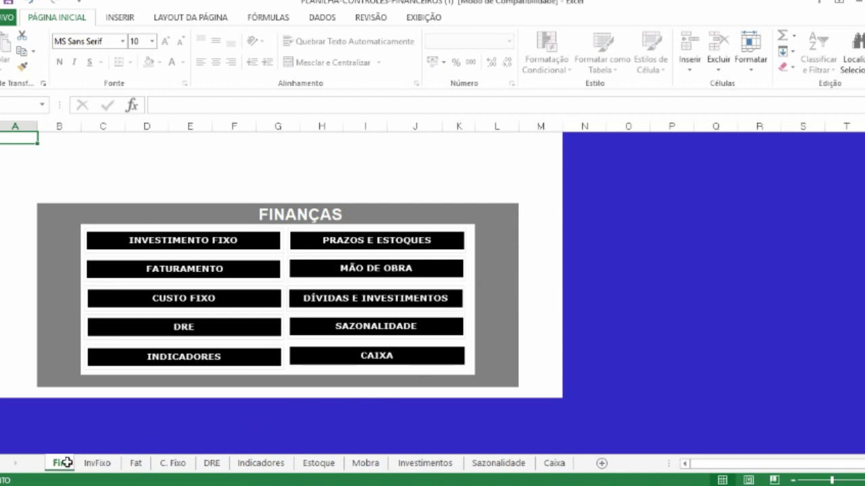
Look through the InvFixo, Fat, C. Fixo, DRE, Indicadores and Estoque sheets, then return to the FINANÇAS menu
left_click(97, 463)
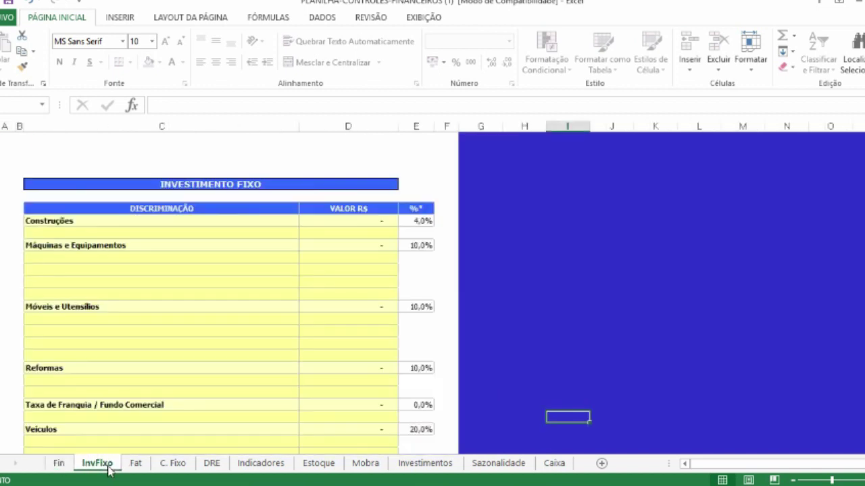
left_click(135, 463)
left_click(173, 464)
left_click(213, 464)
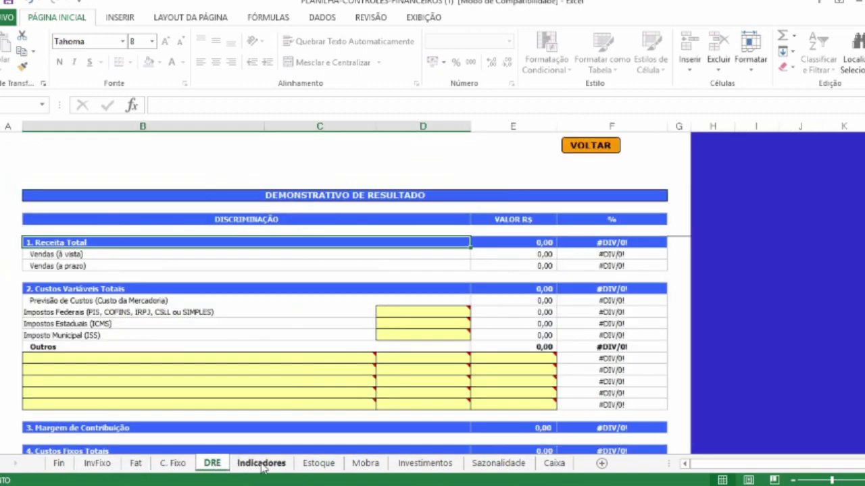
left_click(261, 463)
left_click(328, 464)
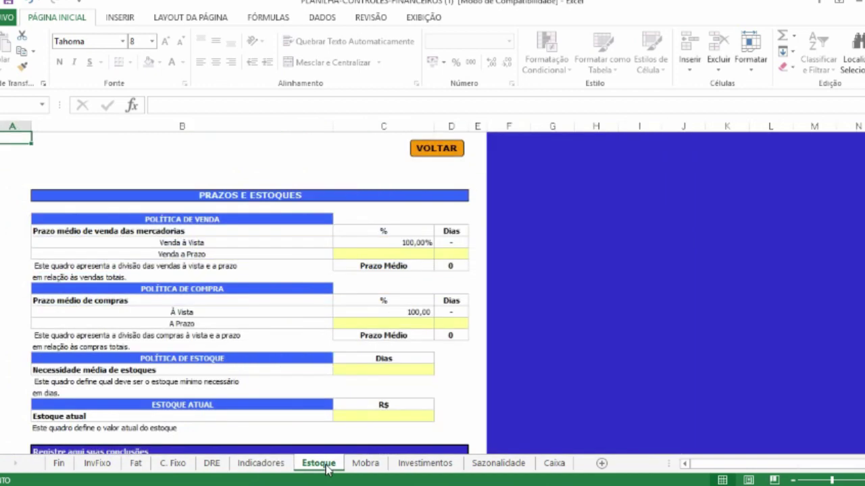
left_click(439, 149)
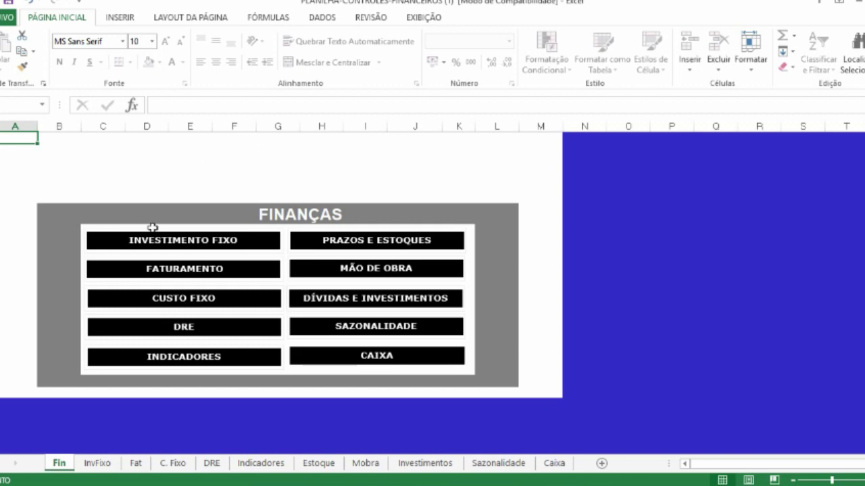
Follow the INVESTIMENTO FIXO link of the FINANÇAS menu, view the monthly obligations table it opens and return to the menu
left_click(182, 241)
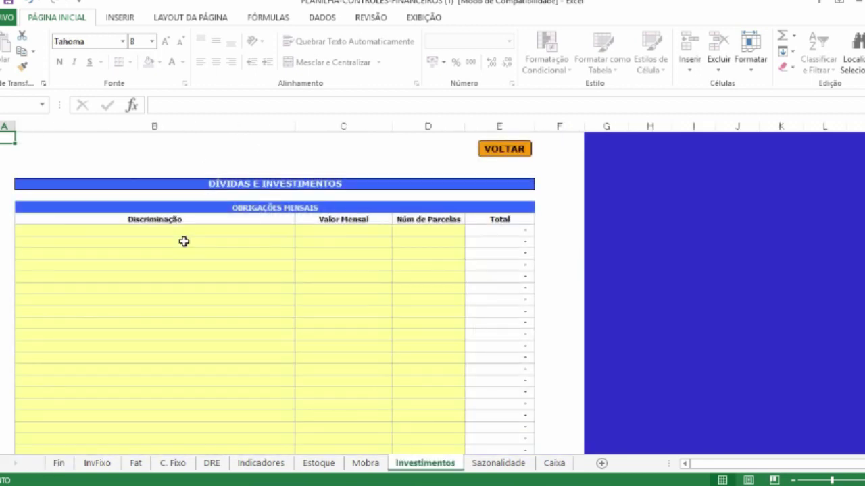
left_click(492, 154)
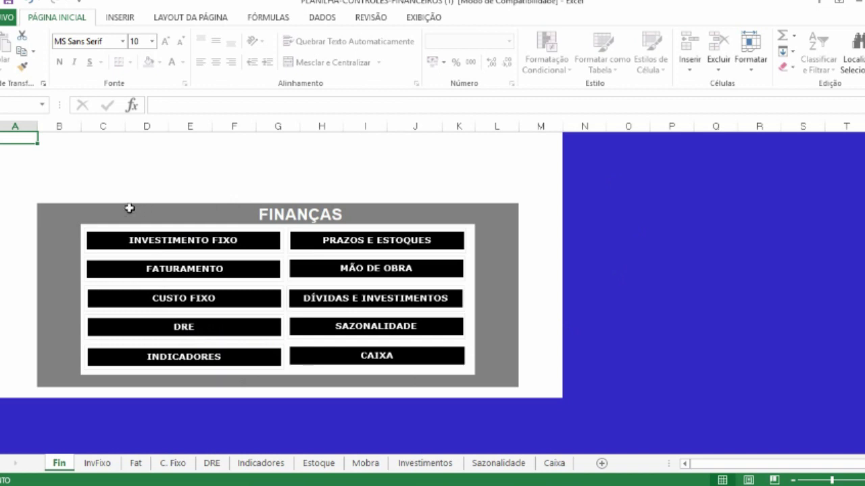
left_click(173, 245)
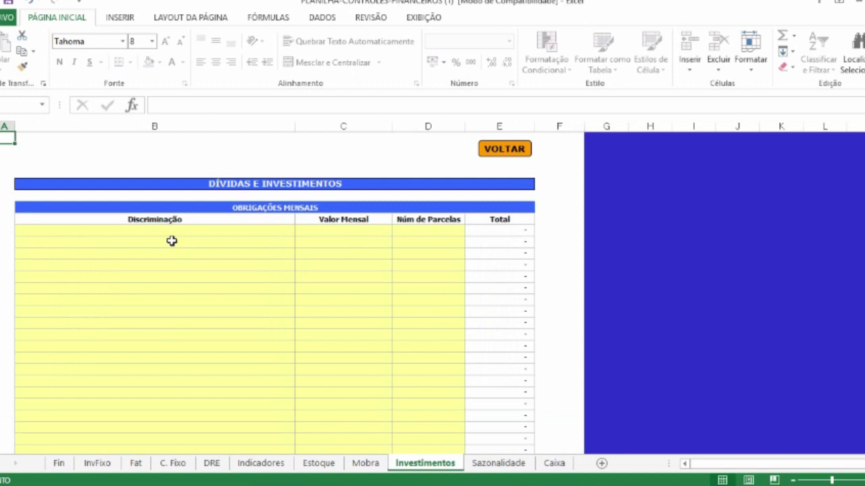
left_click(171, 241)
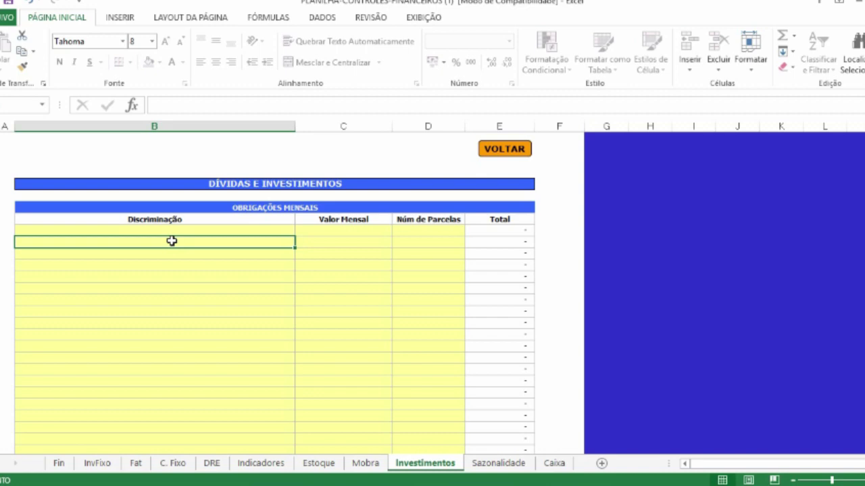
left_click(512, 148)
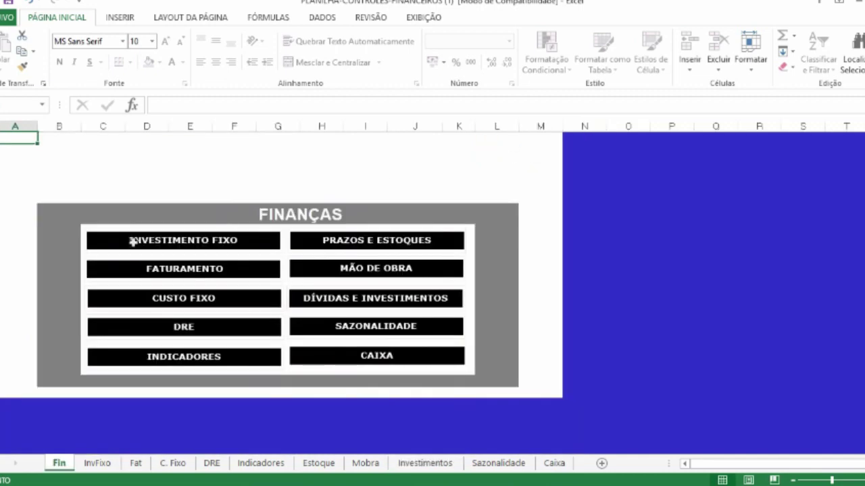
Open FATURAMENTO from the FINANÇAS menu and enter BOLSA as the first product description
left_click(159, 270)
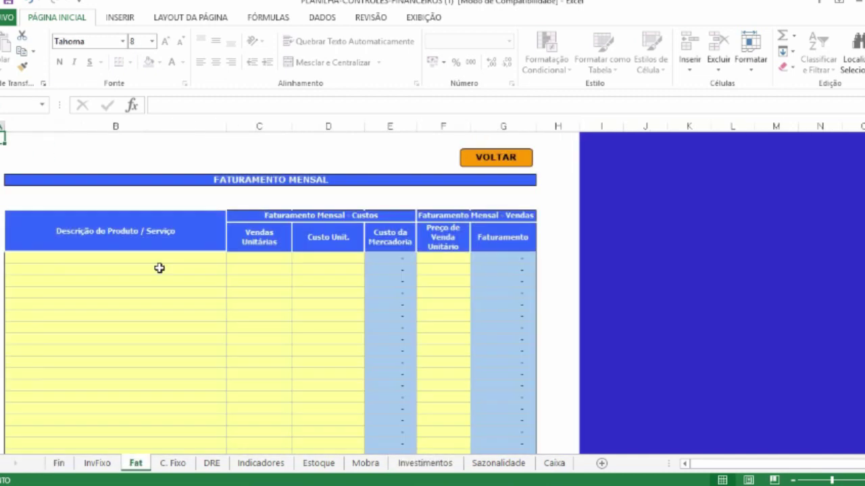
left_click(159, 268)
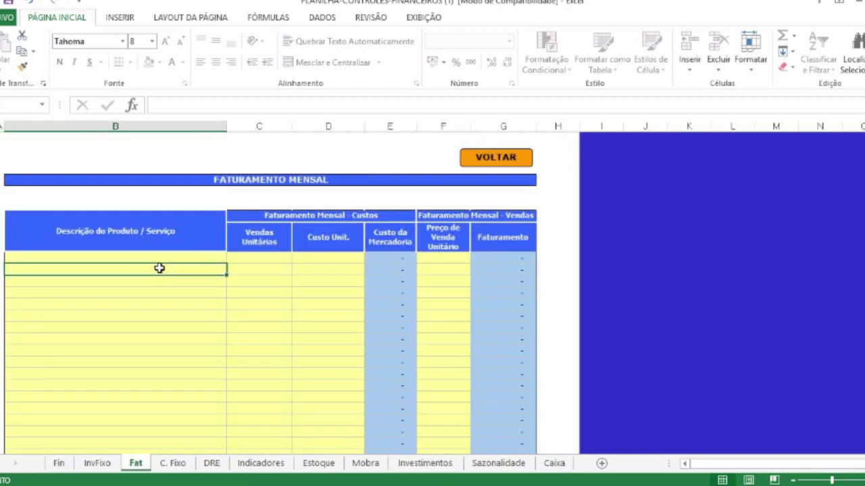
key("Up")
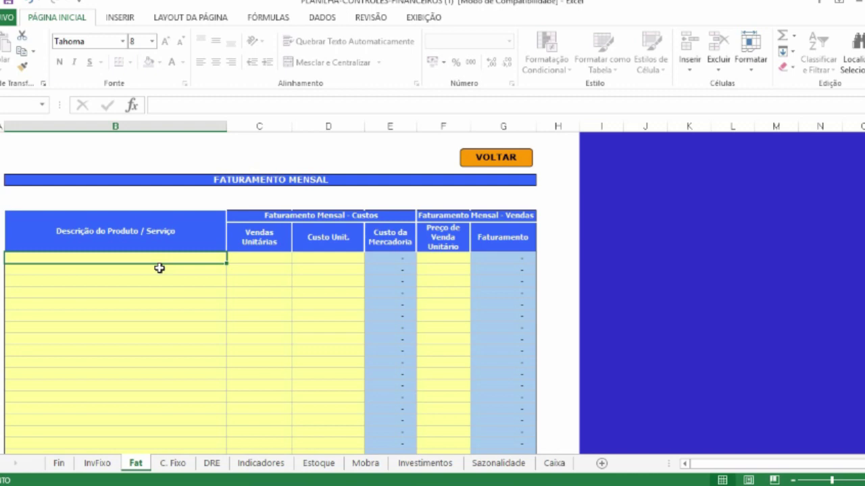
type("BOLSA")
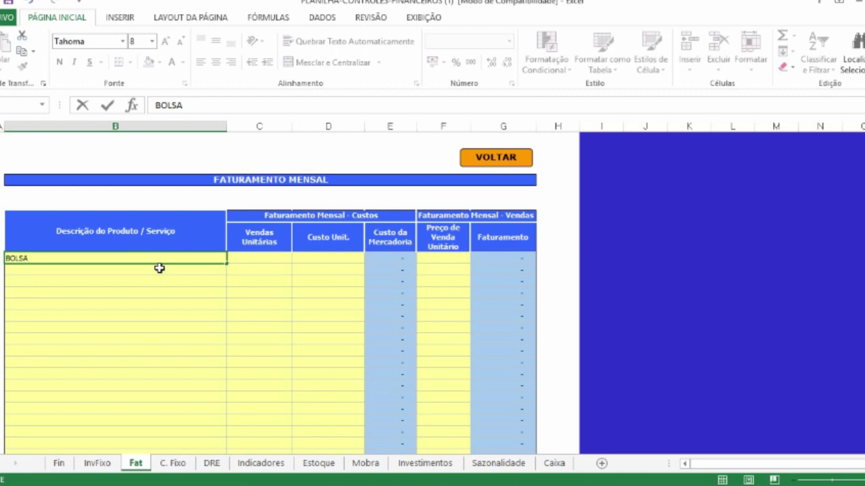
key("Tab")
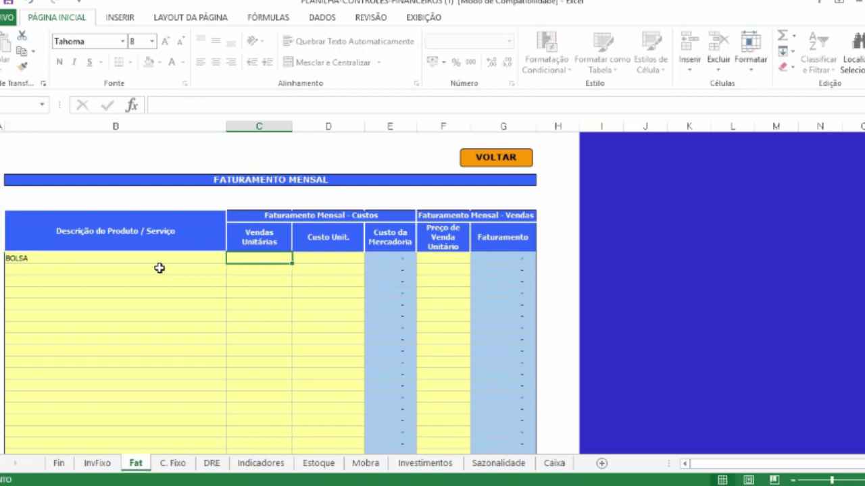
Fill in the BOLSA row with 25 unit sales, a unit cost of 120 and a unit selling price of 200
type("25")
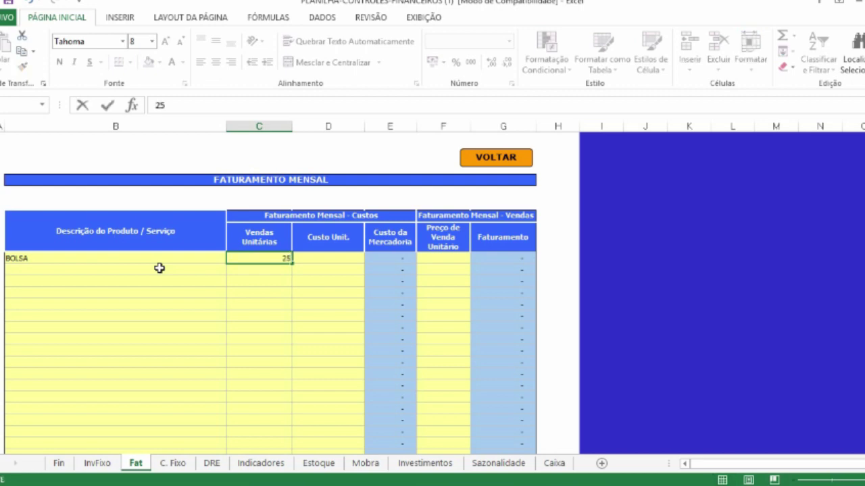
key("Tab")
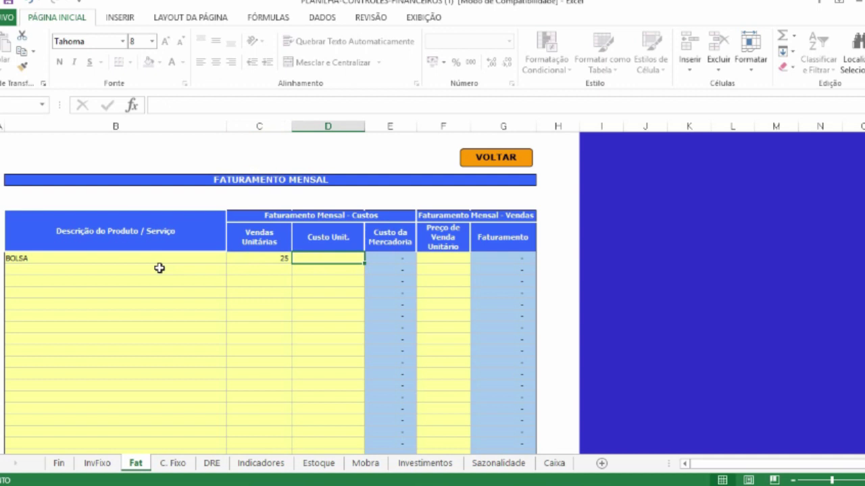
type("120")
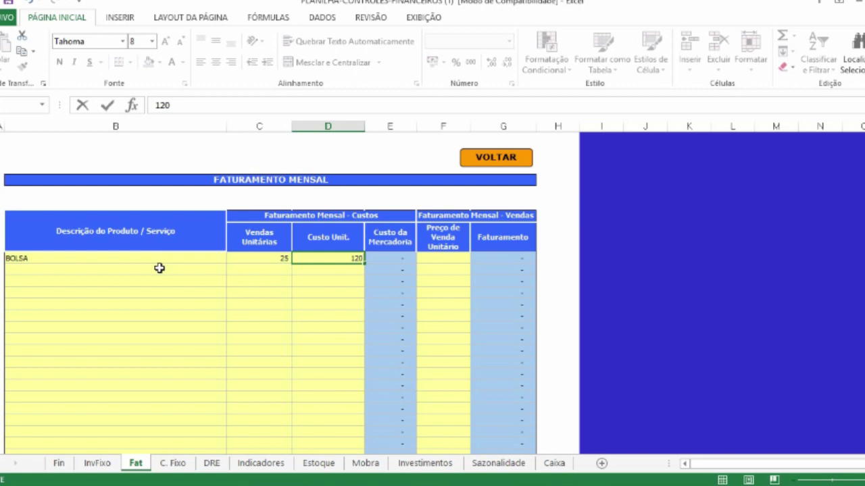
key("Tab")
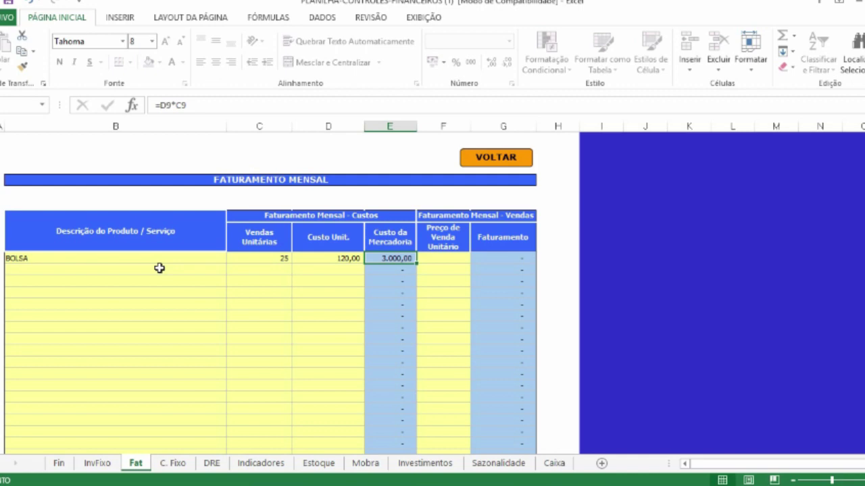
key("Right")
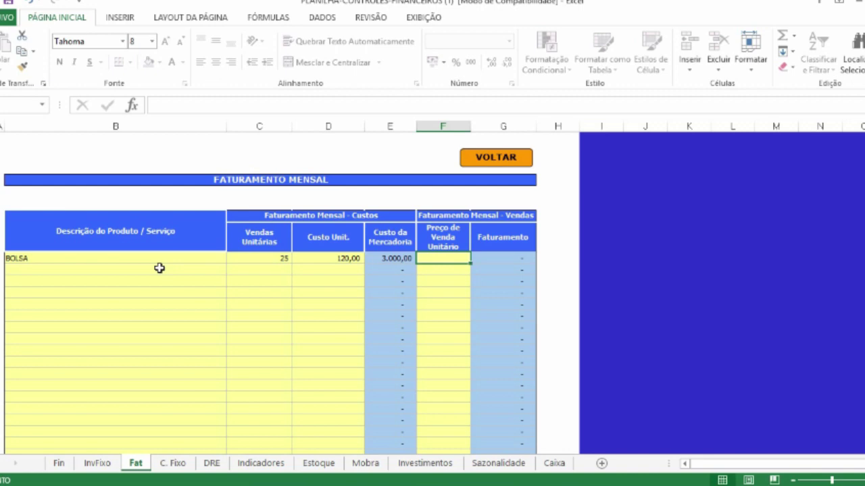
type("200")
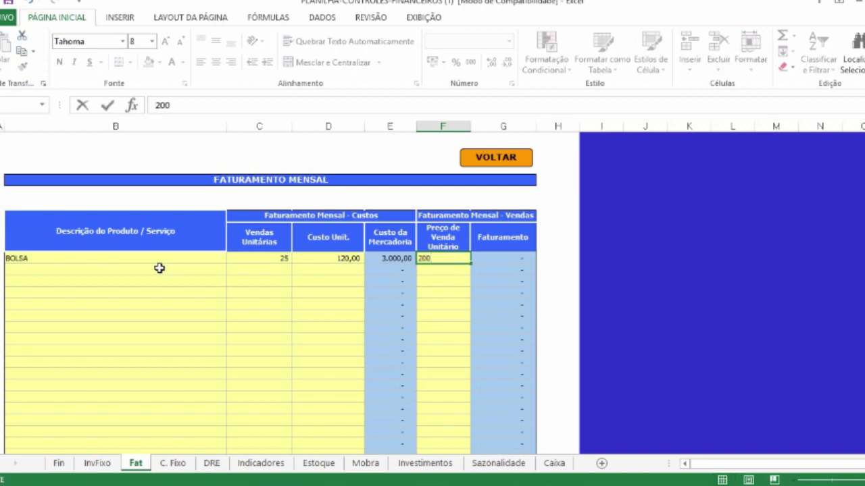
key("Return")
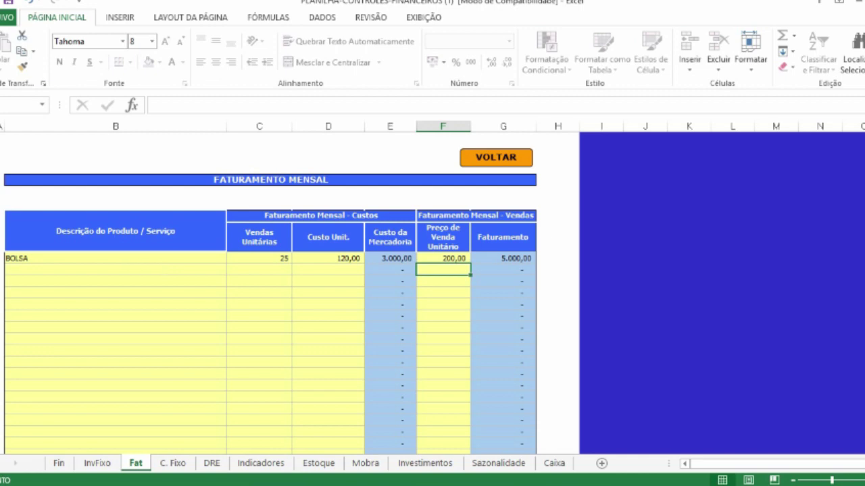
Review the DRE sheet from Receita Total down to Resultado Final, then return to the FINANÇAS menu
left_click(212, 464)
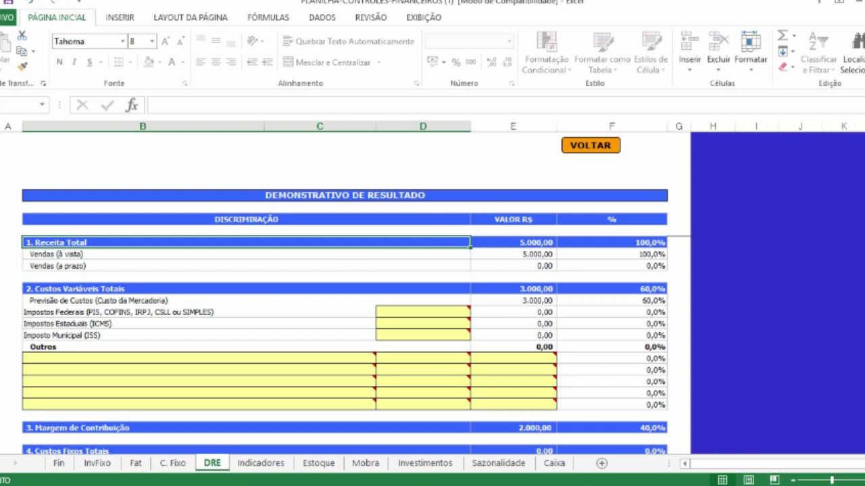
scroll(356, 292, "down", 4)
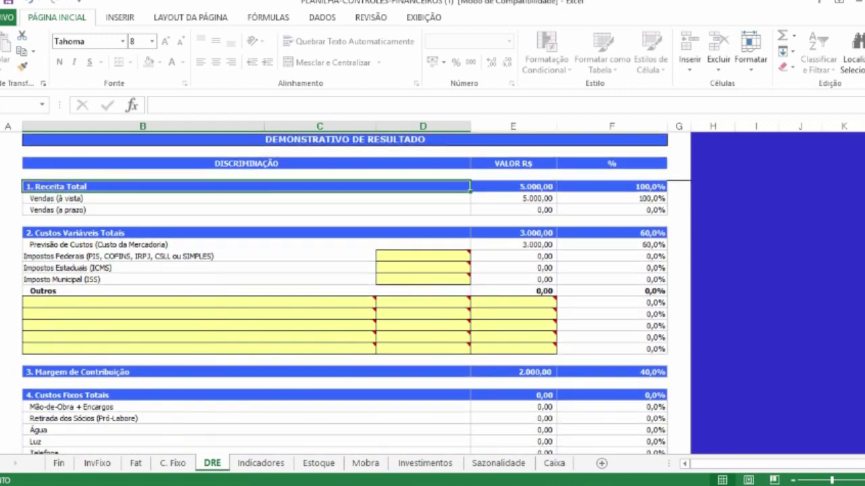
scroll(356, 291, "down", 3)
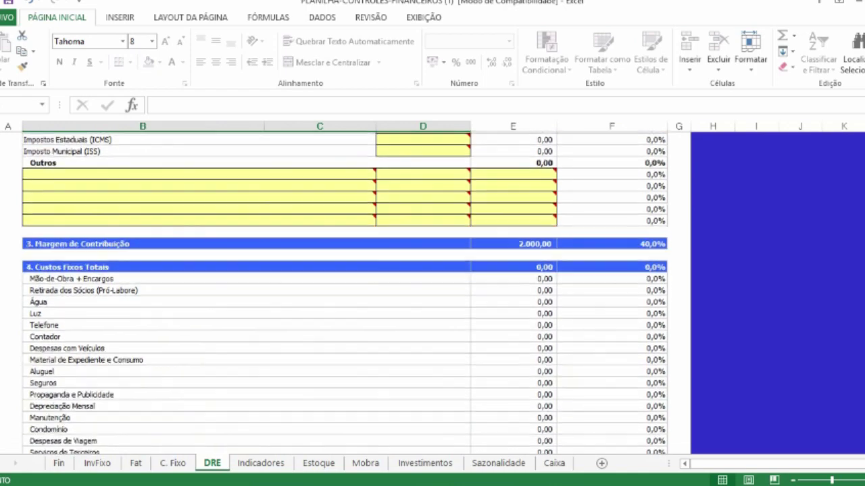
scroll(356, 292, "down", 2)
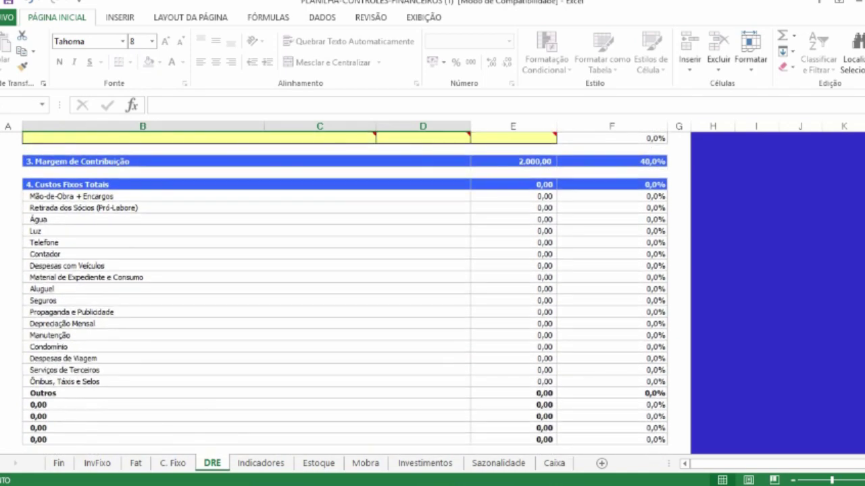
scroll(356, 292, "down", 1)
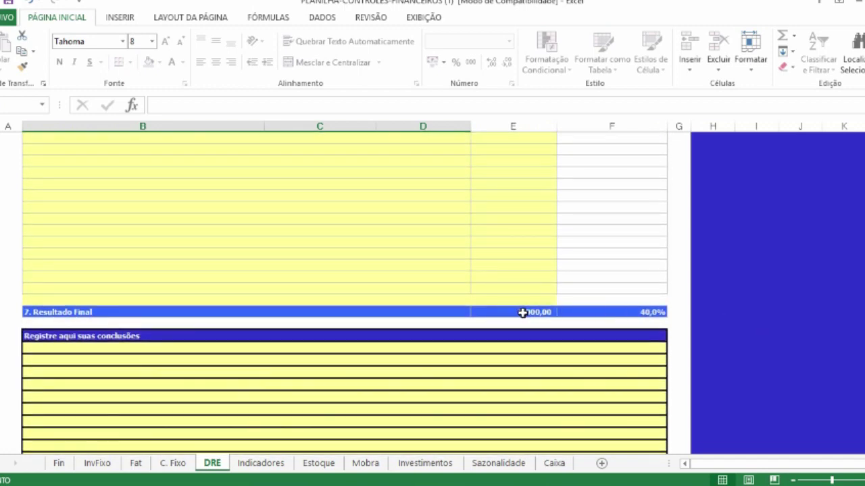
scroll(345, 283, "up", 3)
scroll(344, 291, "up", 10)
scroll(345, 291, "up", 8)
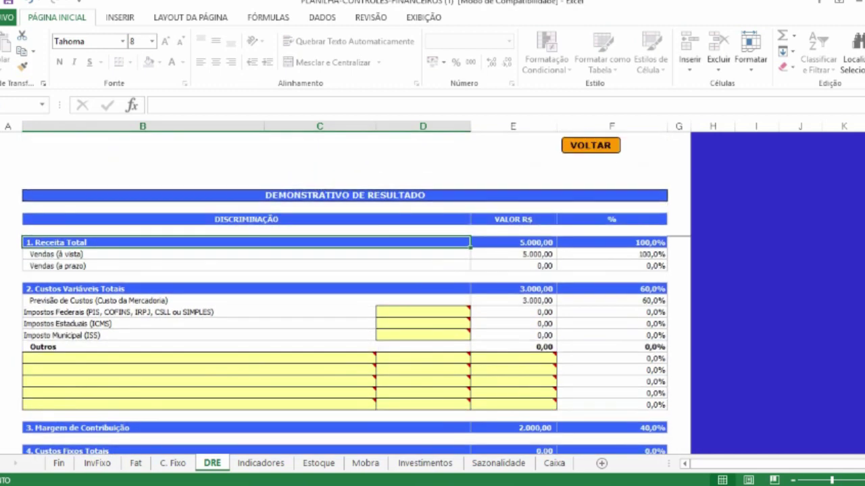
left_click(588, 149)
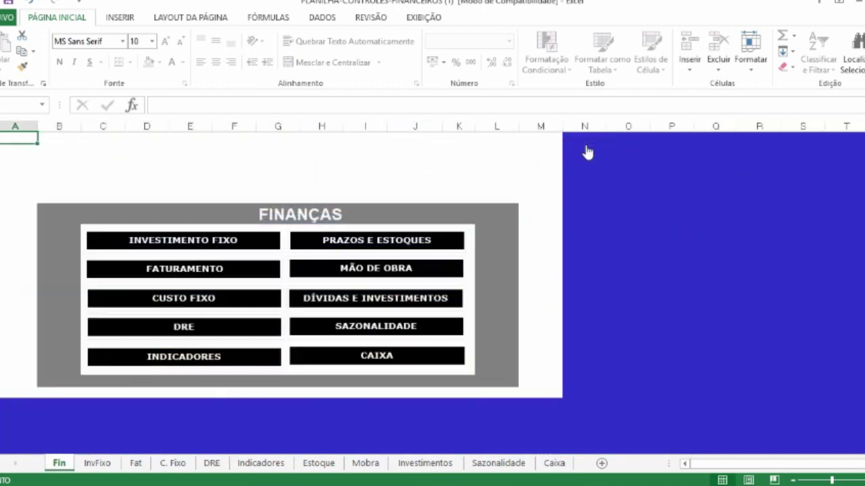